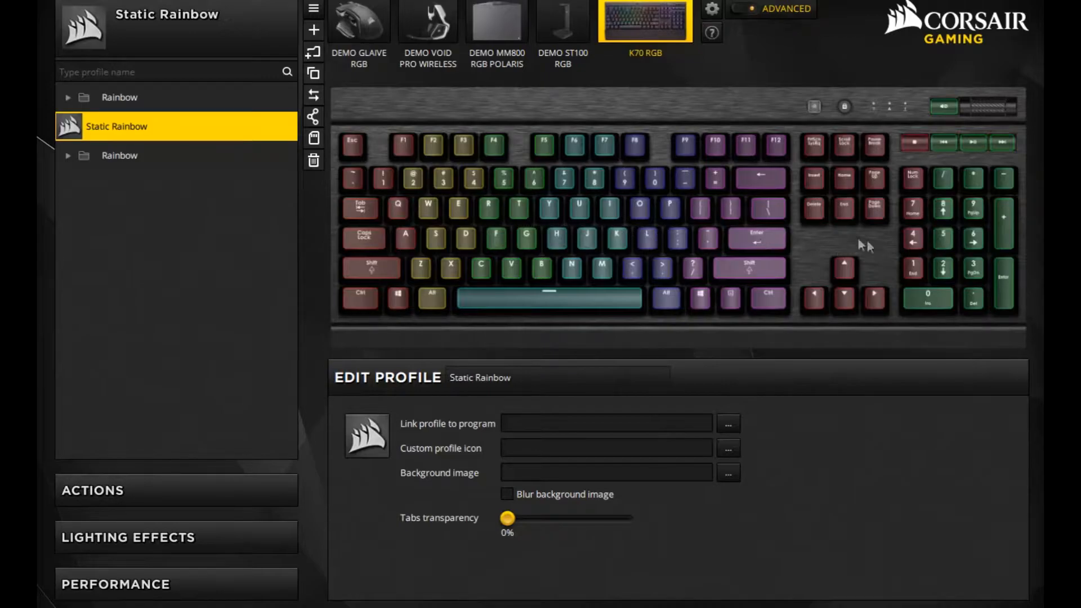
- Create a profile named "Static Rainbow 2" and add a first lighting effect to it
click(314, 30)
drag(515, 378, 433, 378)
text(R)
key(BackSpace)
text(Stat)
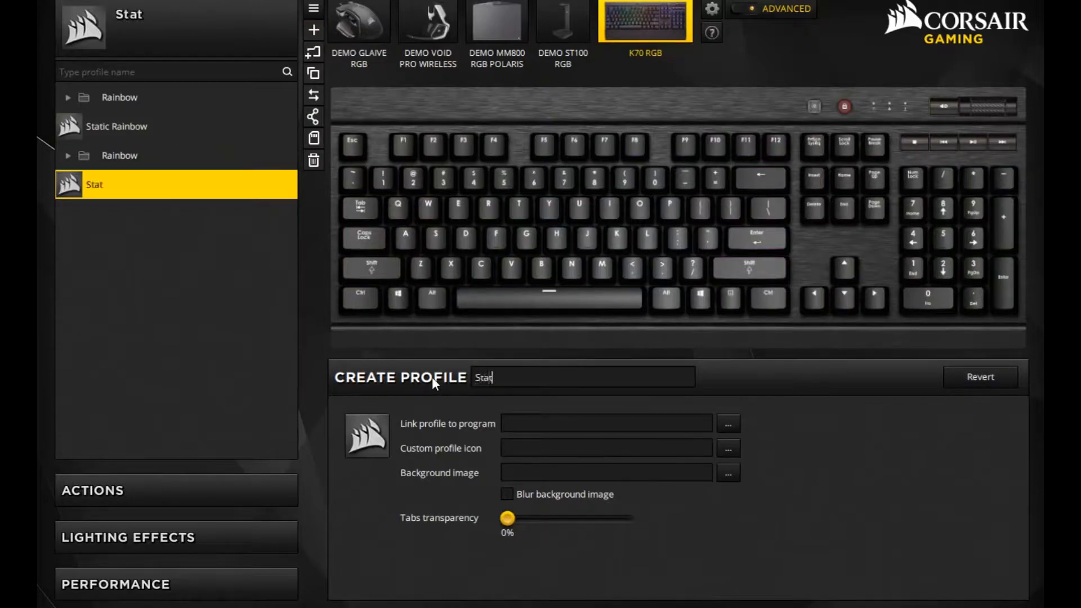
text(ic Rainbow 2)
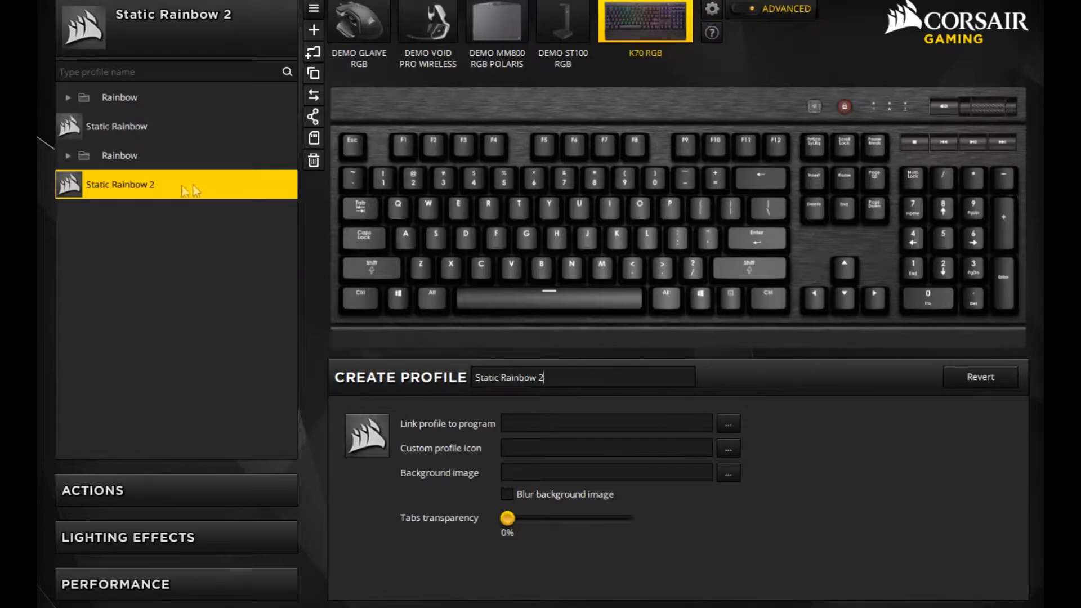
click(154, 535)
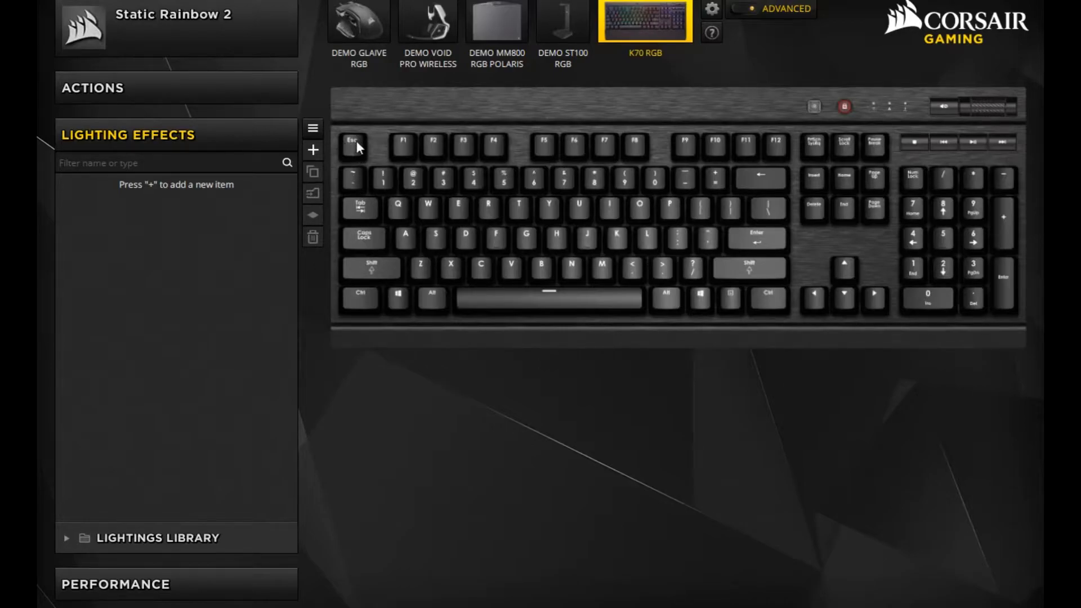
click(311, 149)
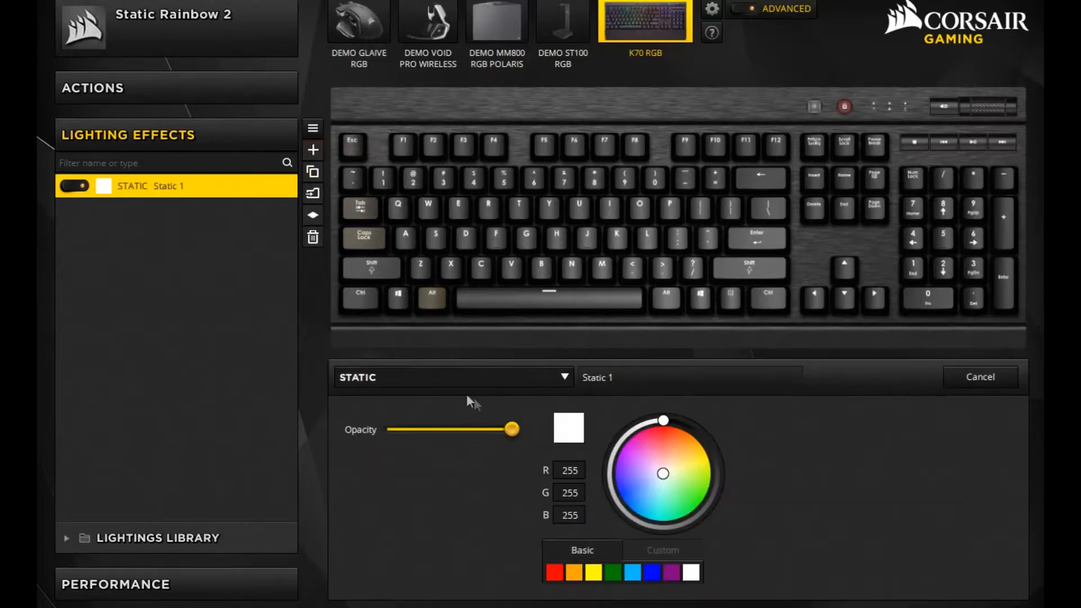
click(434, 380)
click(388, 424)
drag(349, 97, 1004, 359)
click(702, 424)
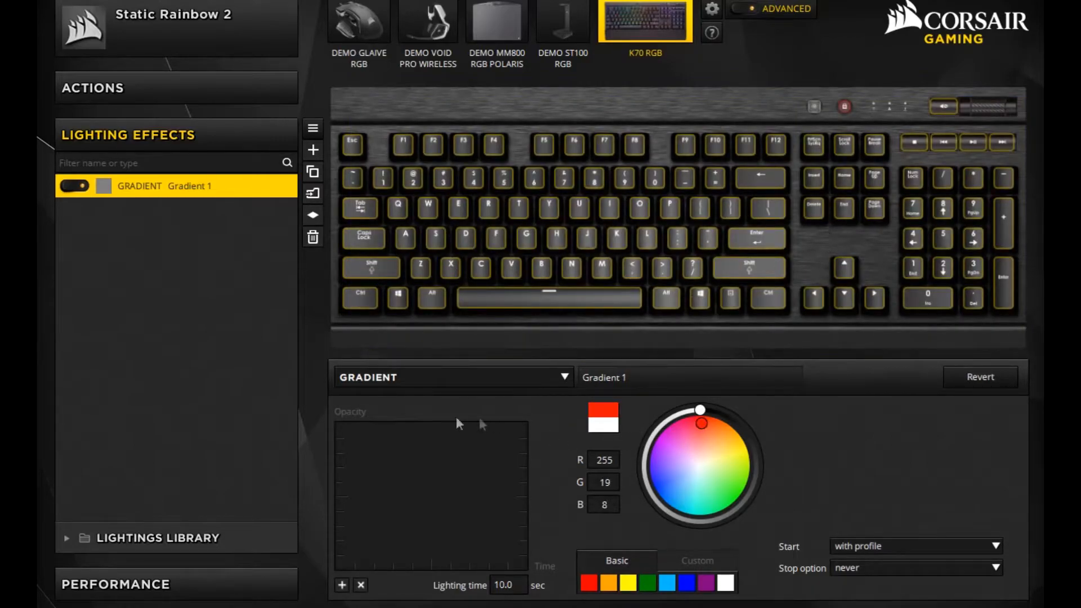
click(419, 377)
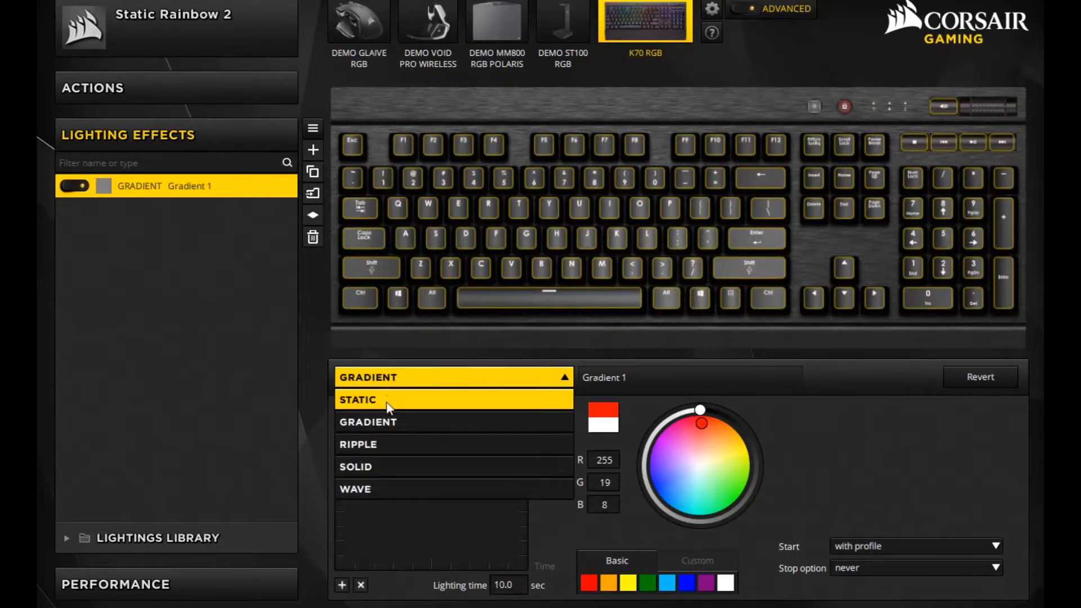
click(388, 402)
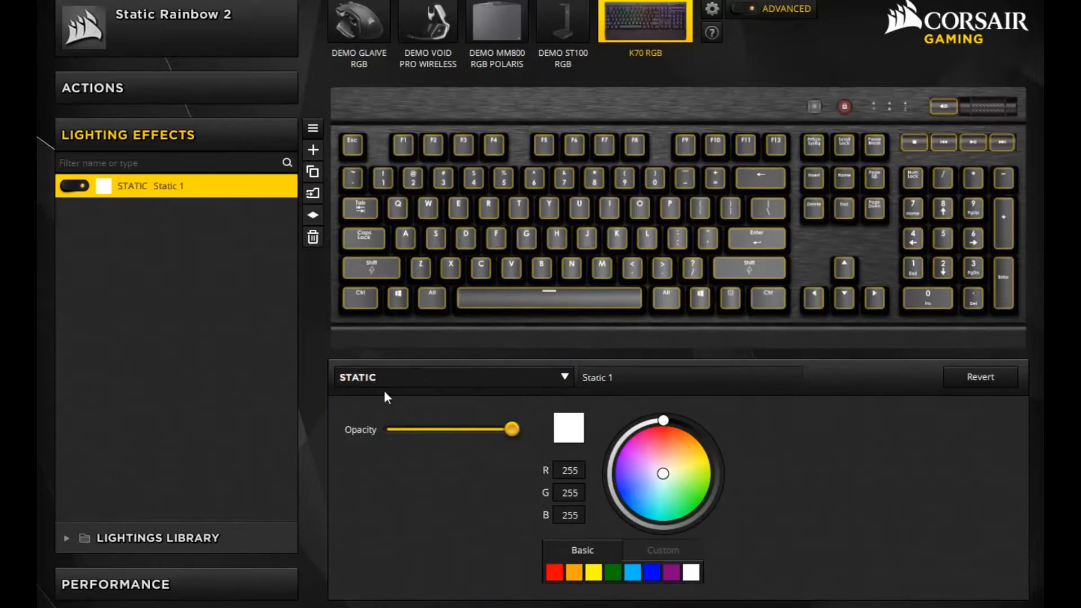
click(346, 341)
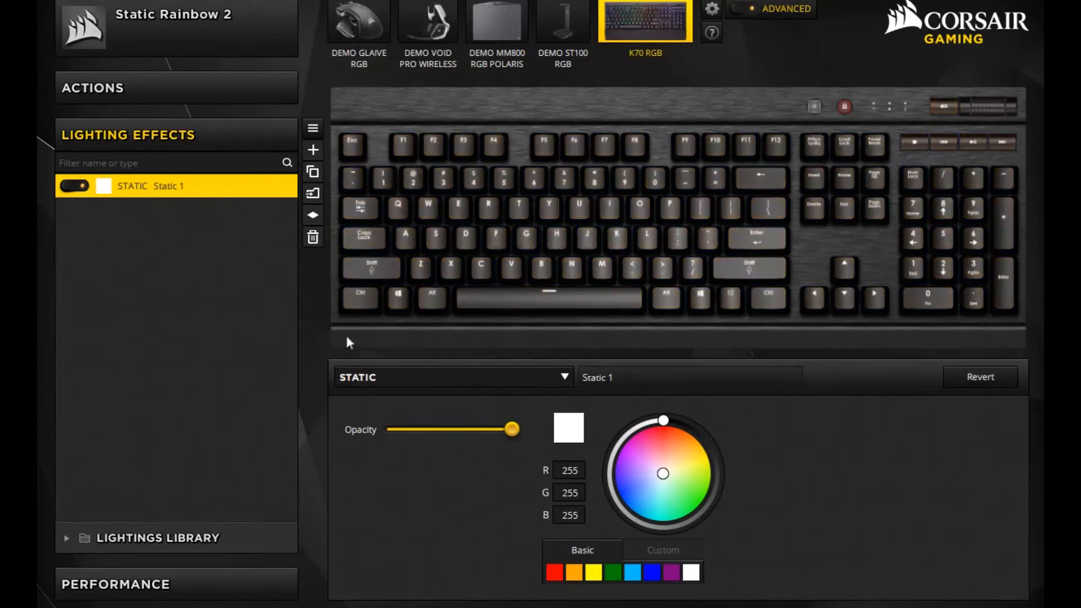
- Apply the static effect to the leftmost keys, from Ctrl and Windows up to Esc and F1, and colour it basic red
drag(373, 309, 411, 123)
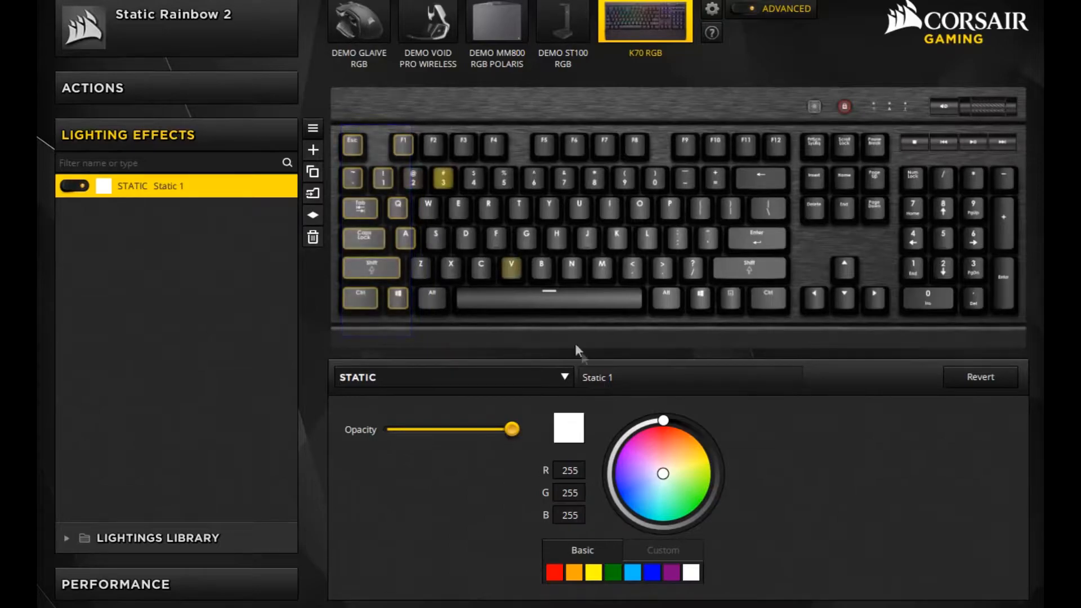
click(555, 572)
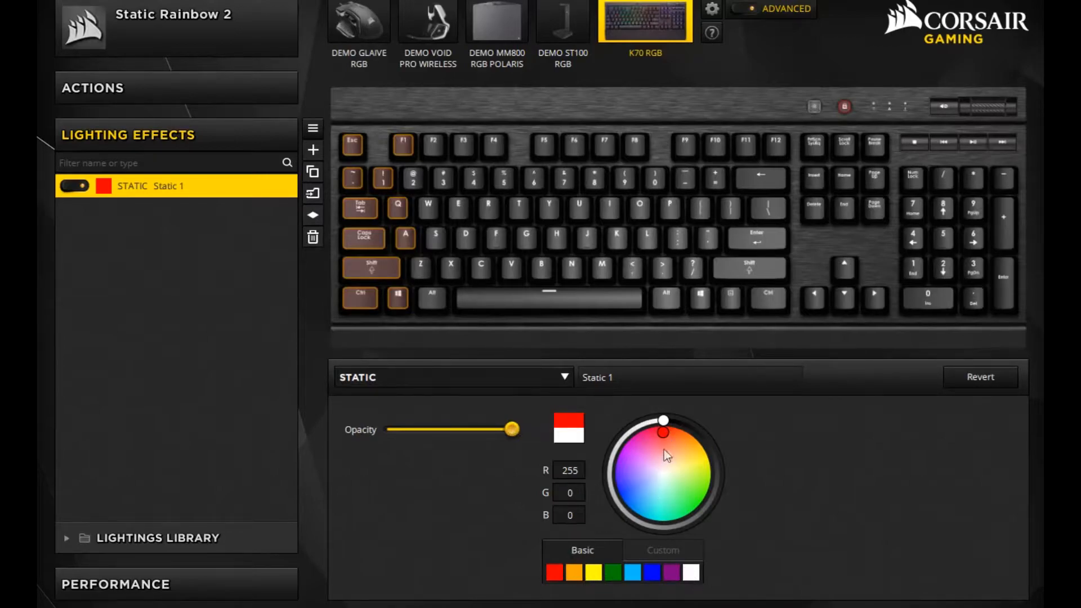
click(655, 465)
drag(653, 470, 664, 411)
click(557, 572)
- Add an orange static effect on the slanted key band from Alt to F2–F3 and a yellow one from the space bar to F4–F5
click(313, 150)
drag(434, 305, 484, 137)
click(574, 572)
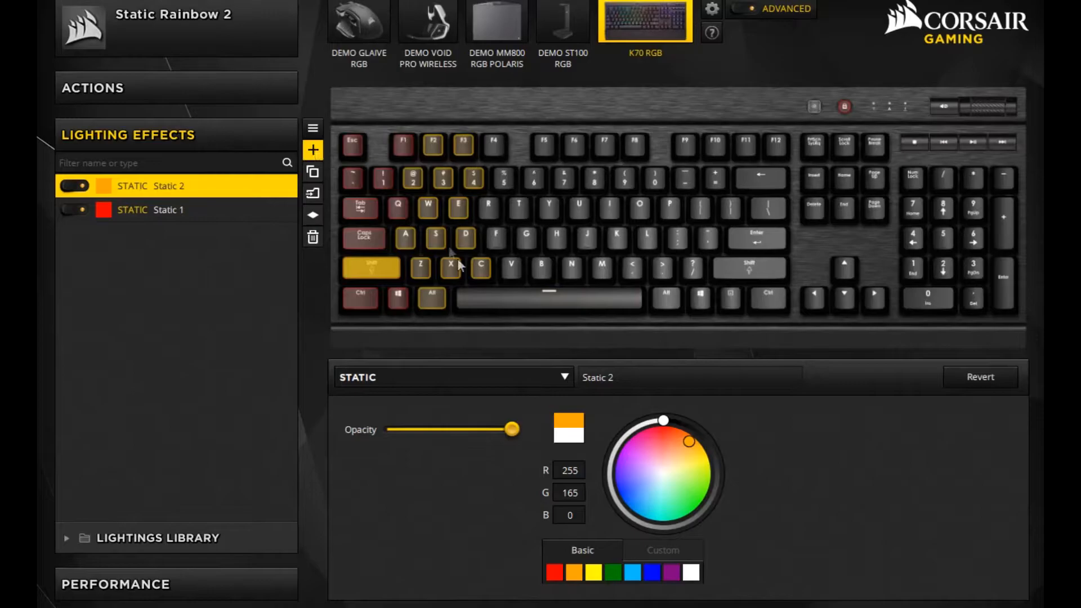
click(314, 150)
drag(475, 332, 552, 132)
click(594, 573)
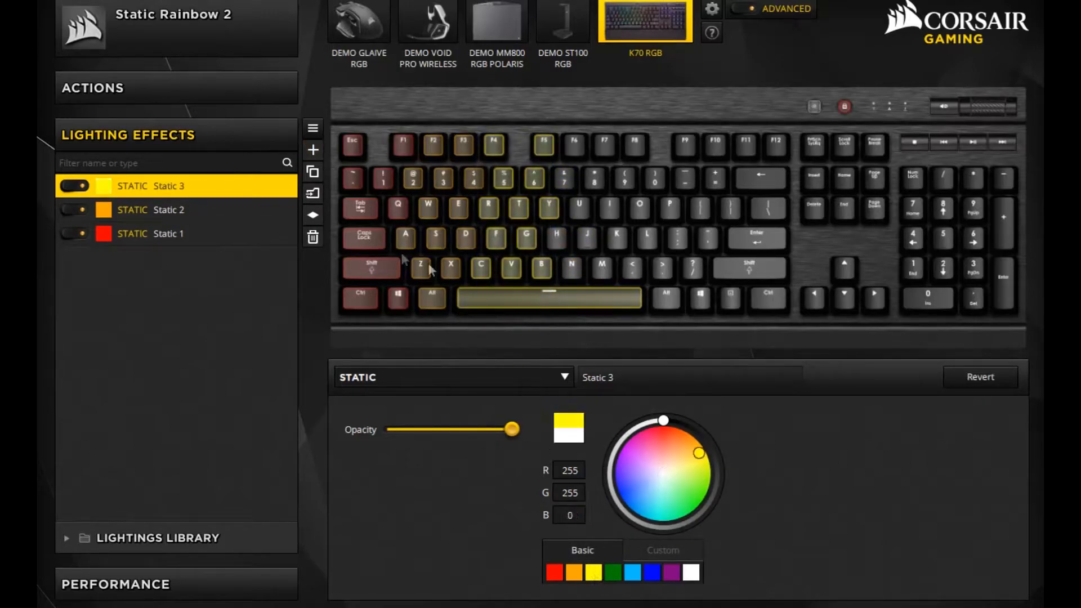
- Add a green static effect on the slanted band from N–M to F6–F7 and a light blue one from the second Alt to F8–F9
click(313, 150)
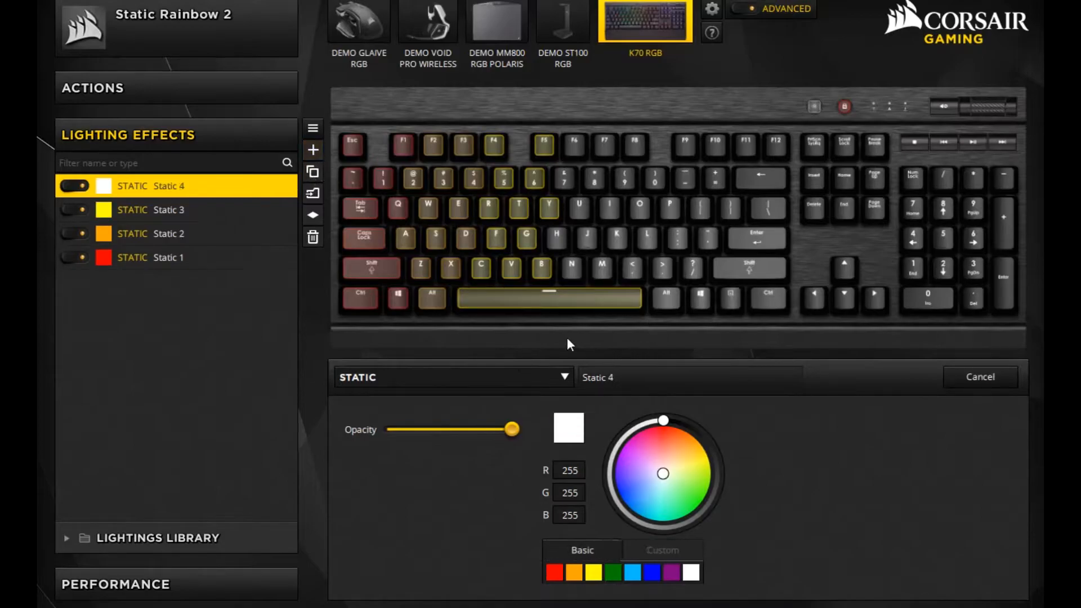
drag(553, 336, 632, 130)
click(616, 573)
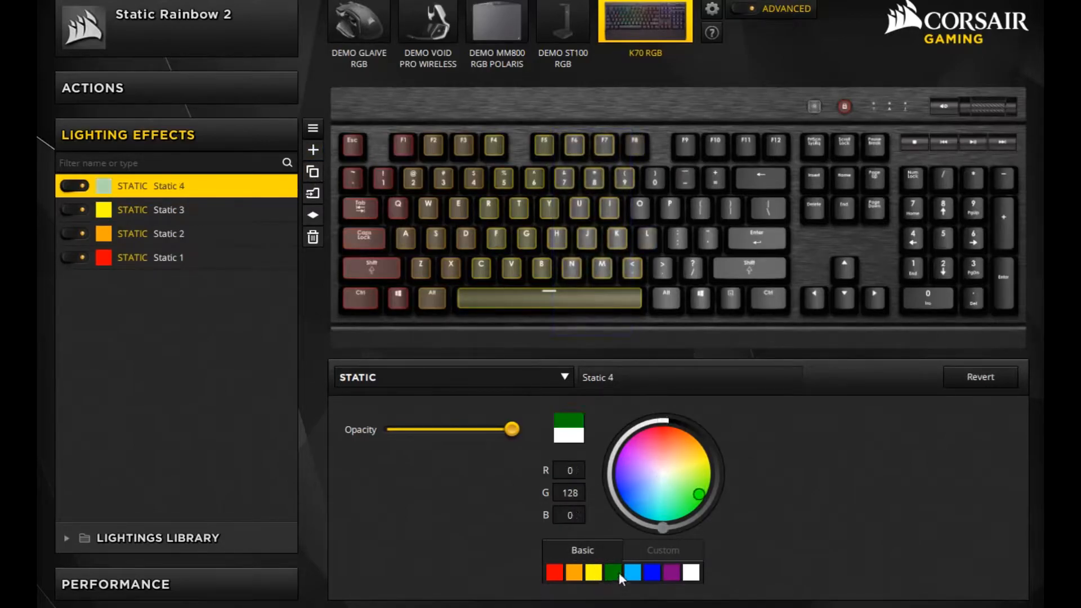
click(313, 149)
drag(639, 333, 731, 114)
drag(650, 191, 722, 134)
drag(633, 333, 711, 121)
click(638, 573)
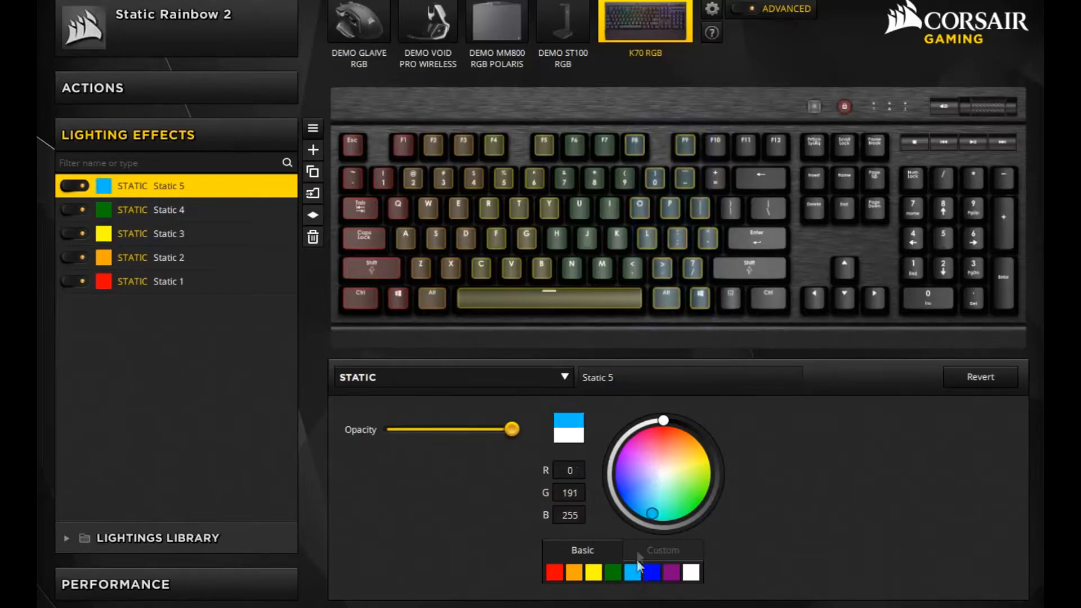
- Add a blue static effect on the F10–F12, Backspace, Enter and Shift block, and a purple one on the navigation and arrow keys
click(313, 150)
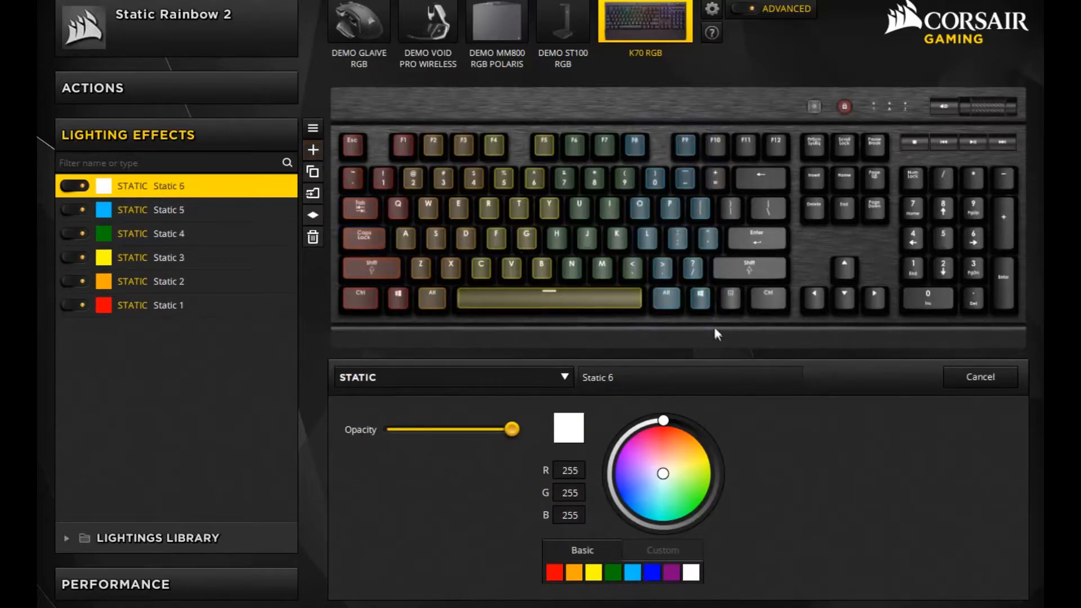
drag(763, 205, 796, 120)
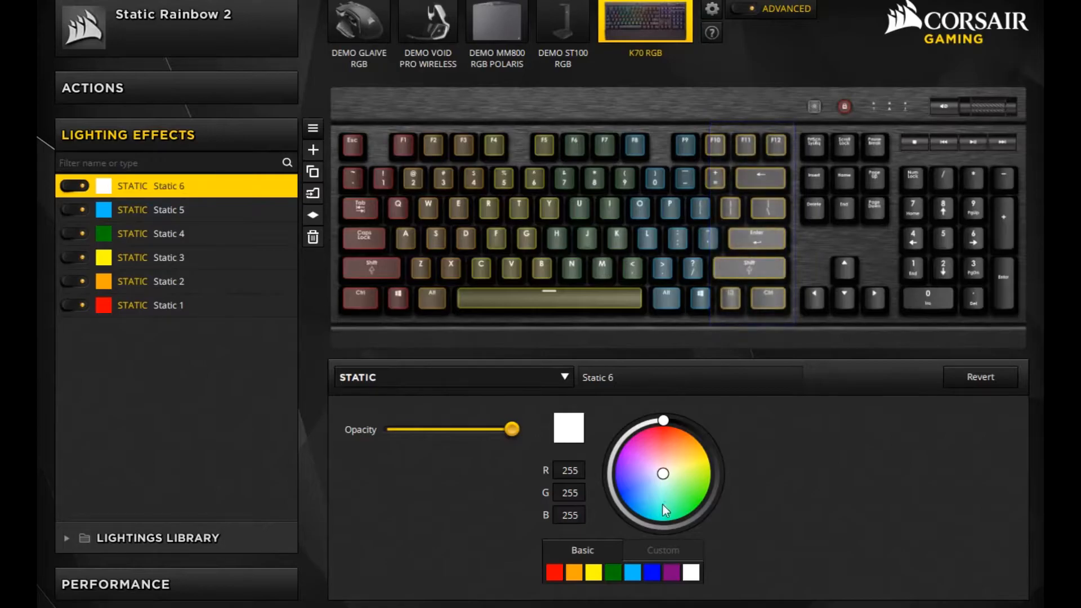
click(654, 571)
click(313, 150)
drag(801, 324, 888, 125)
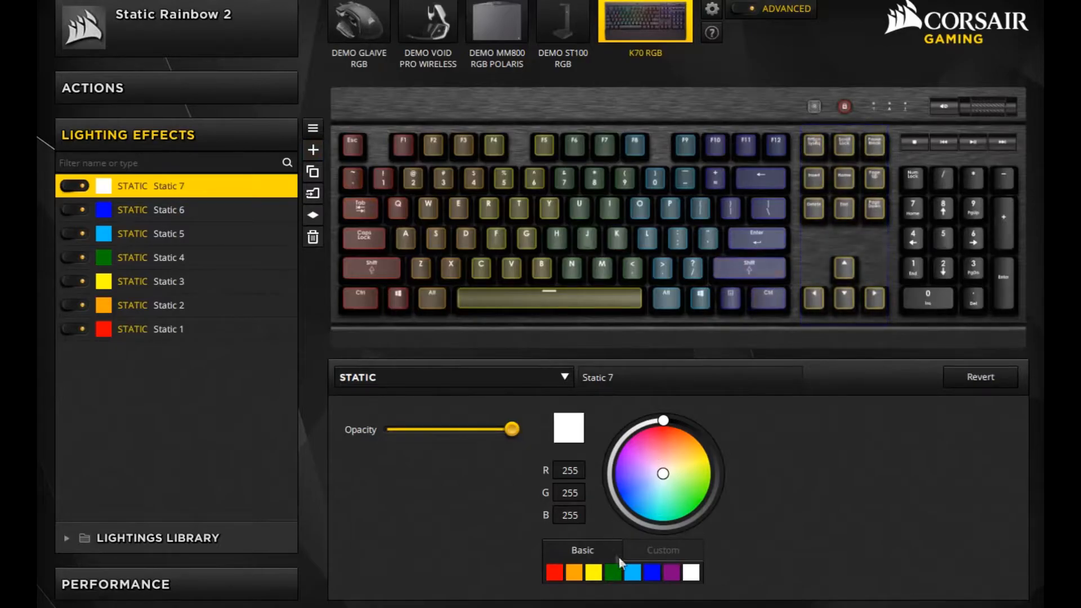
click(672, 572)
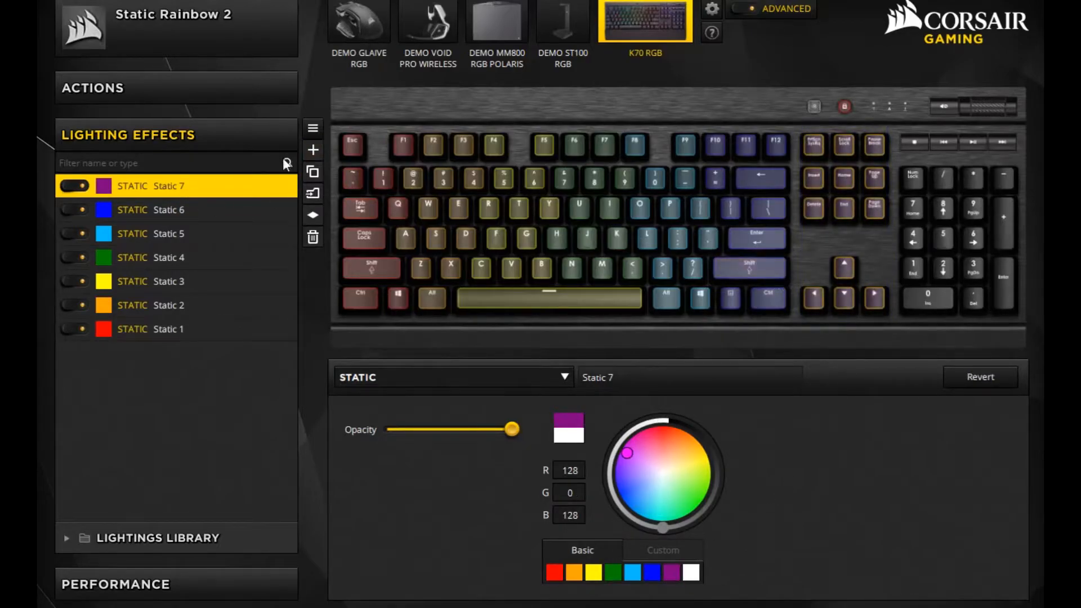
- Add a red static effect covering the number pad, media keys and volume control
click(310, 153)
drag(905, 335, 1009, 105)
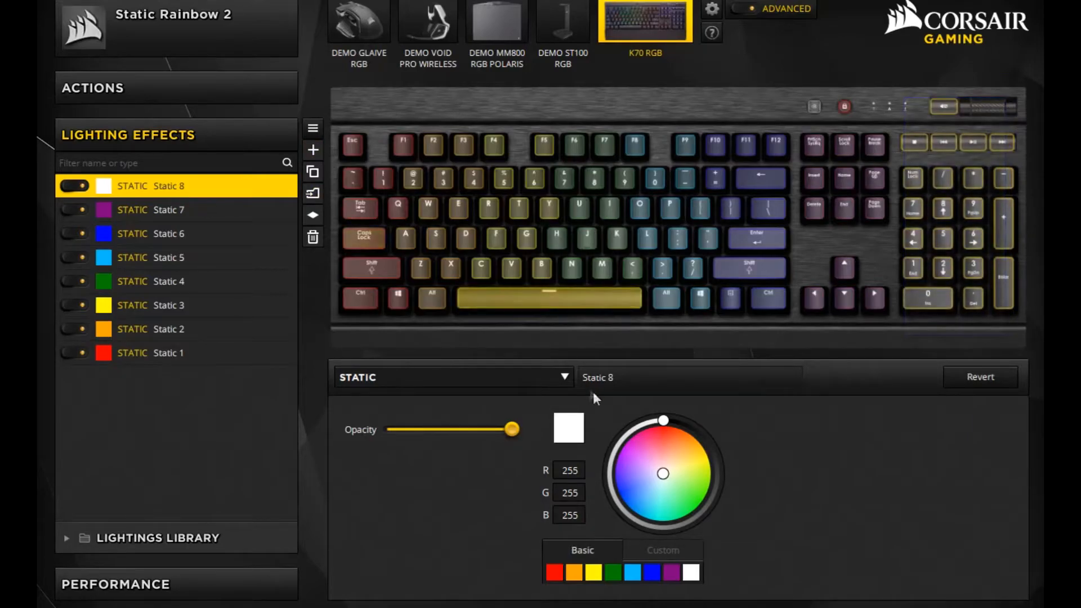
click(554, 572)
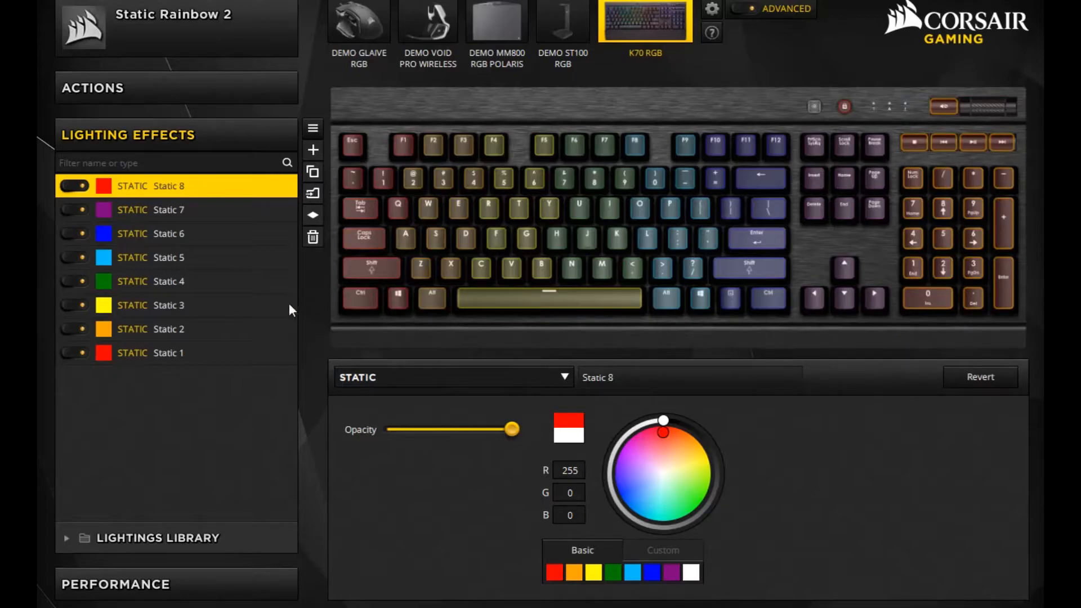
- Change Static 1's colour to RGB 255, 0, 64 and Static 2's to RGB 255, 212, 0
click(173, 351)
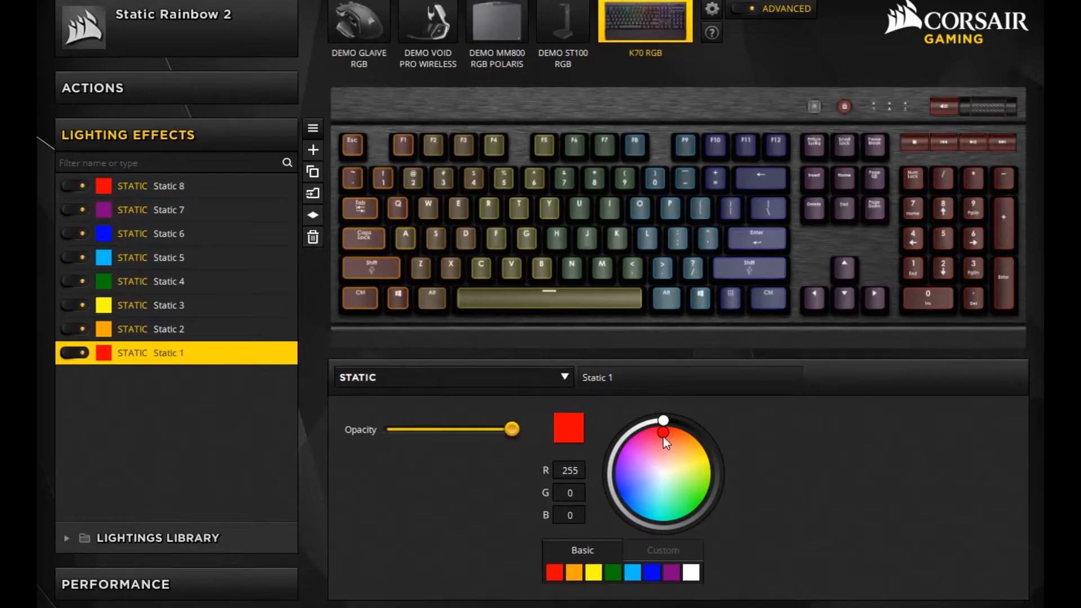
drag(659, 434, 652, 433)
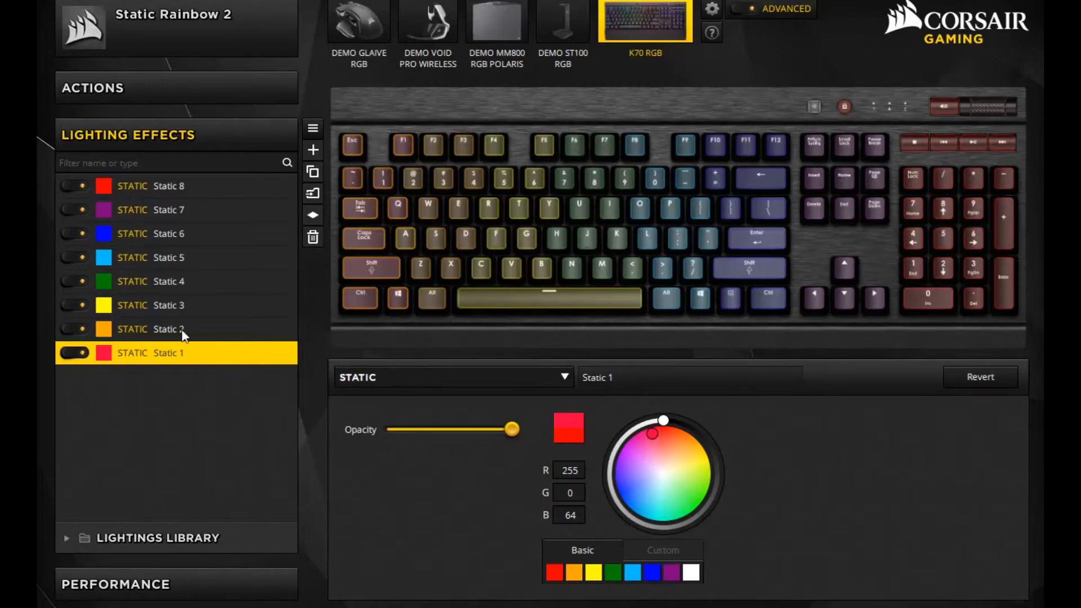
click(159, 330)
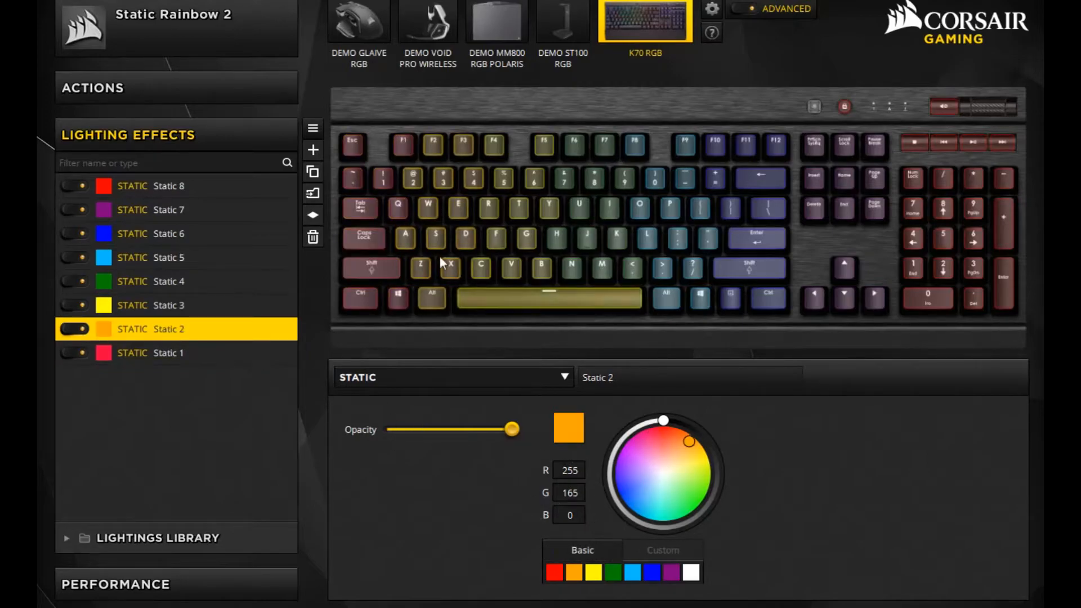
mouse_move(689, 442)
mouse_down()
mouse_move(707, 484)
mouse_move(696, 448)
mouse_up()
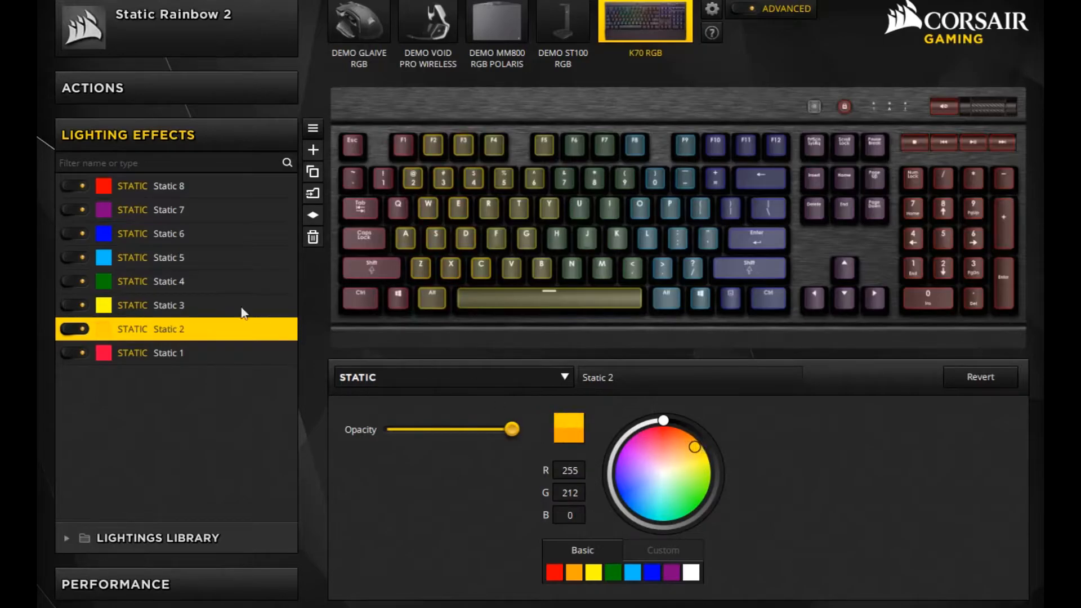
- Change Static 3's colour to RGB 59, 255, 0 and Static 4's to RGB 0, 128, 97
click(160, 303)
drag(697, 463, 708, 492)
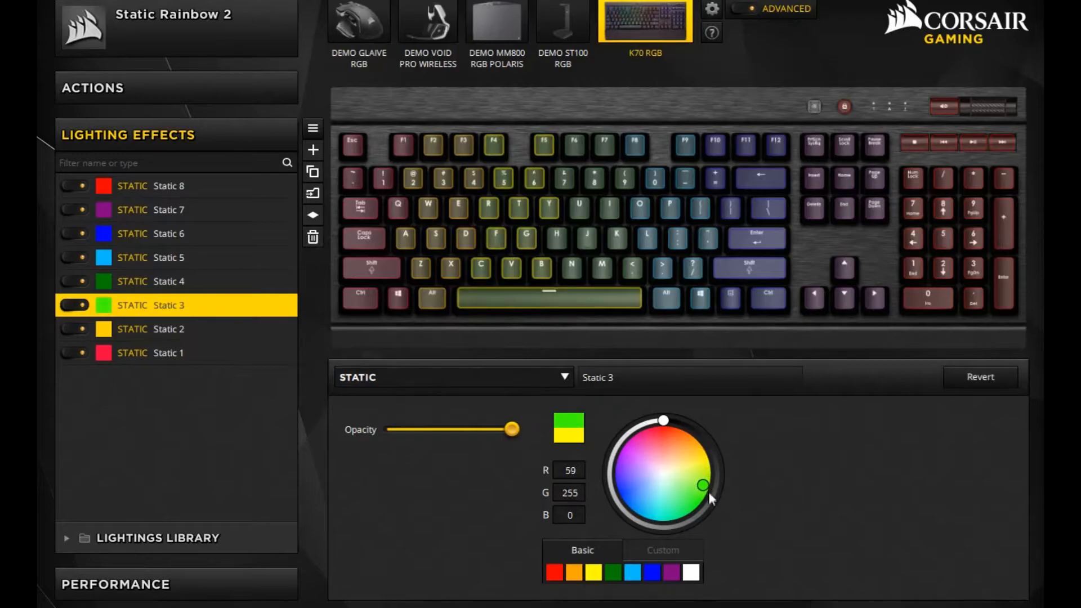
click(122, 282)
drag(692, 506, 674, 518)
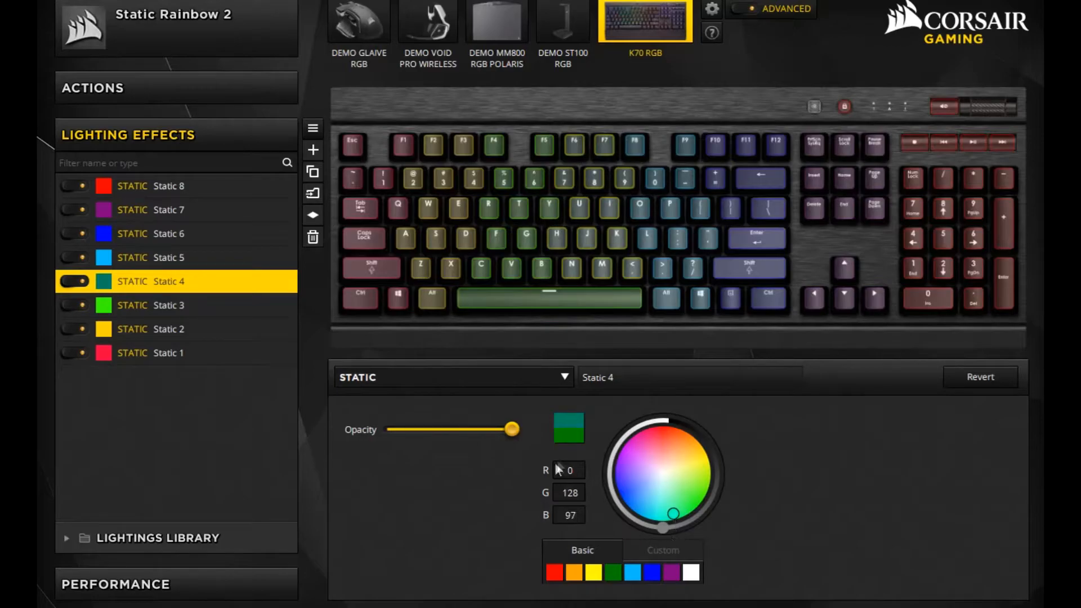
- Change Static 5's colour to RGB 0, 173, 255 and Static 6's to RGB 114, 0, 255
click(153, 260)
drag(653, 513, 649, 513)
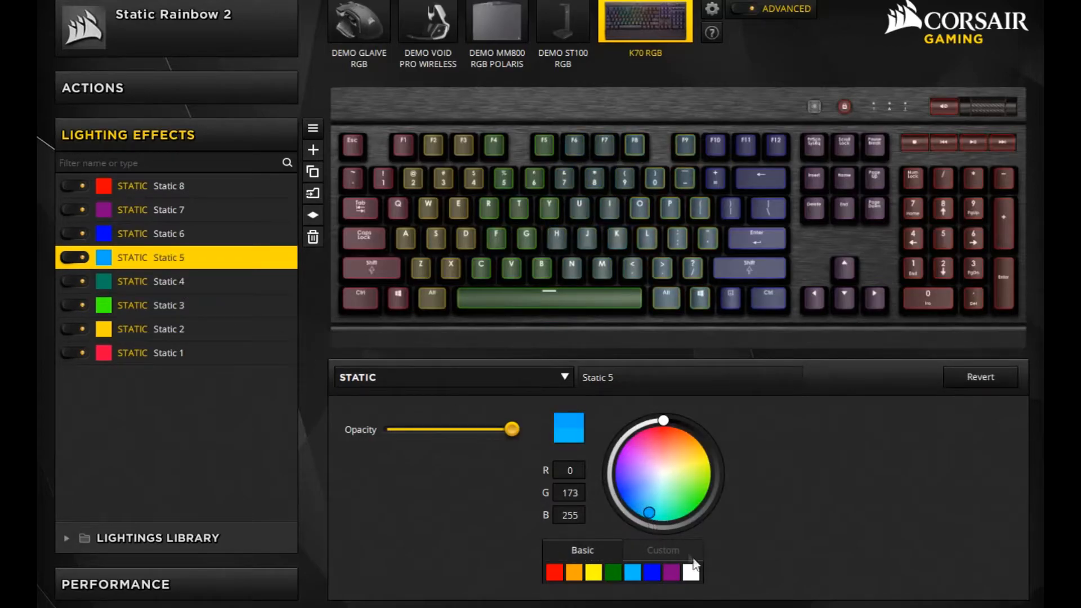
click(534, 235)
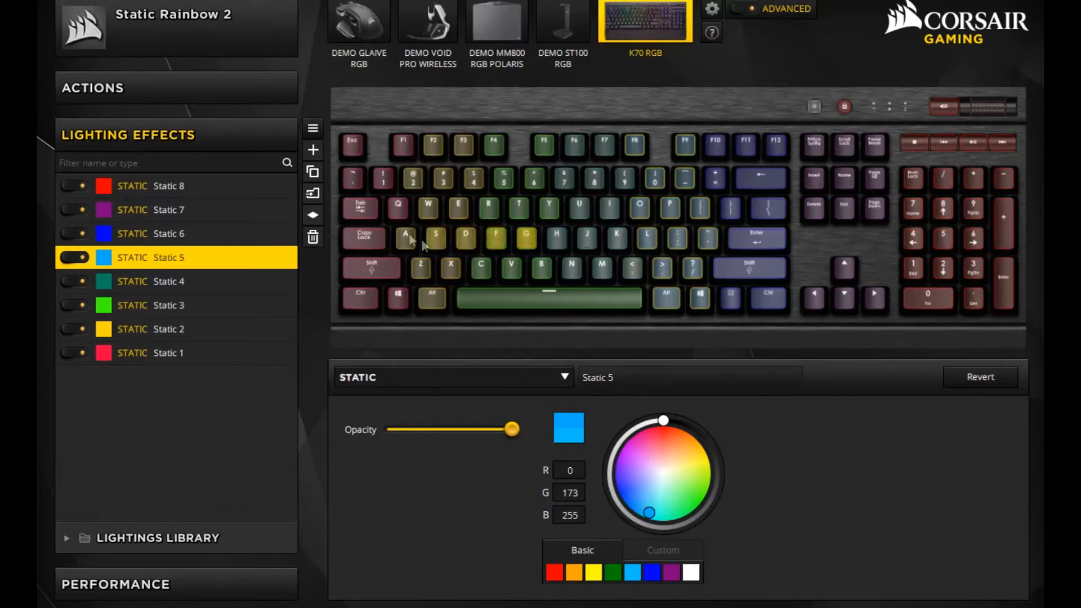
click(181, 235)
mouse_move(629, 474)
mouse_down()
mouse_move(630, 486)
mouse_move(705, 475)
mouse_move(683, 441)
mouse_move(603, 495)
mouse_move(611, 476)
mouse_up()
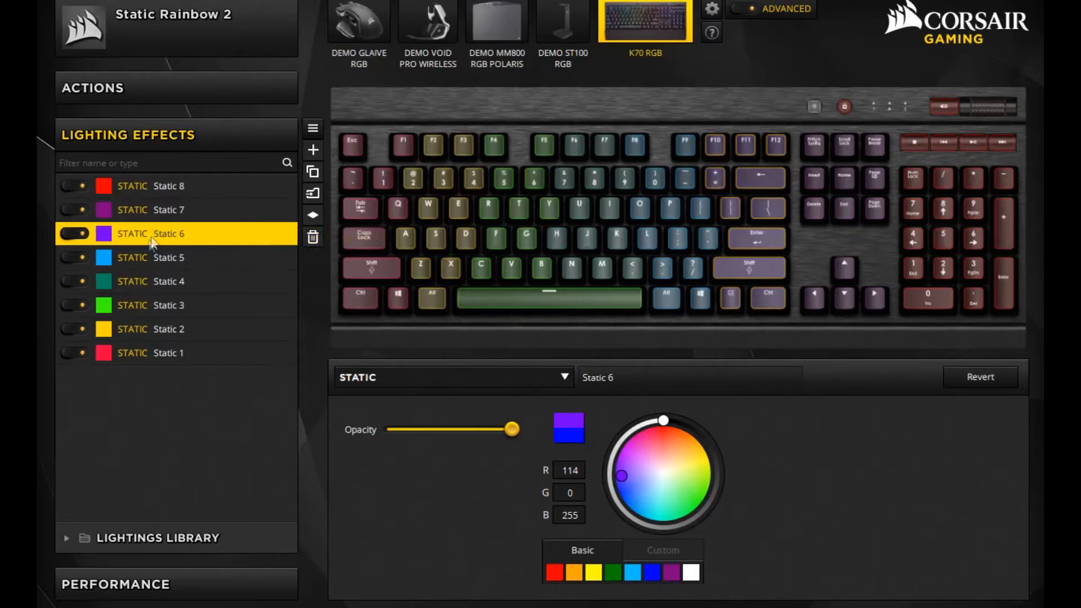
click(74, 234)
click(83, 235)
- Add a new lighting effect and set its type to Wave
click(312, 150)
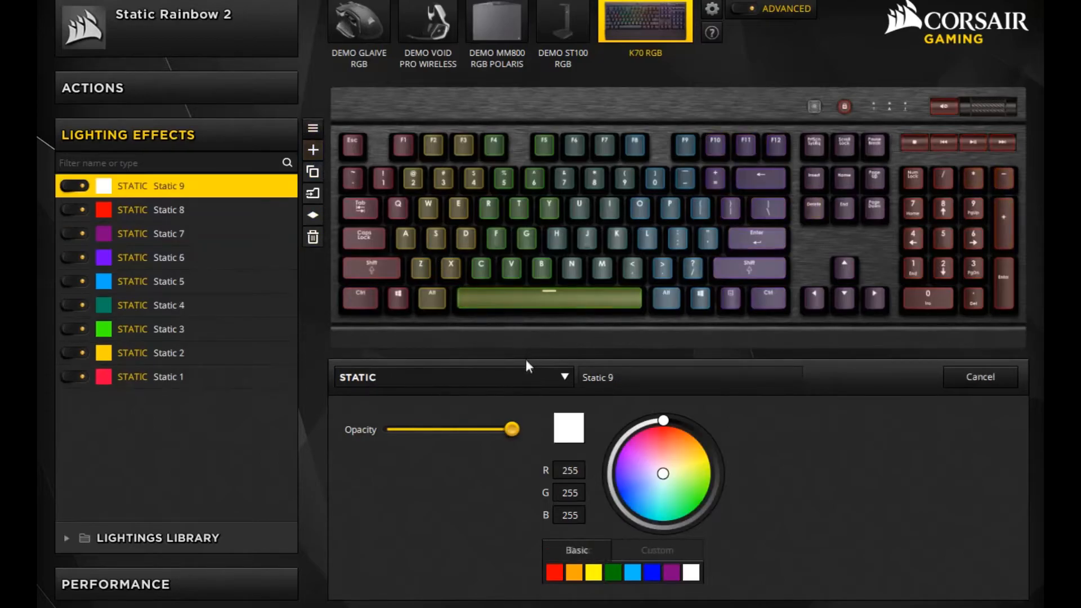
click(412, 378)
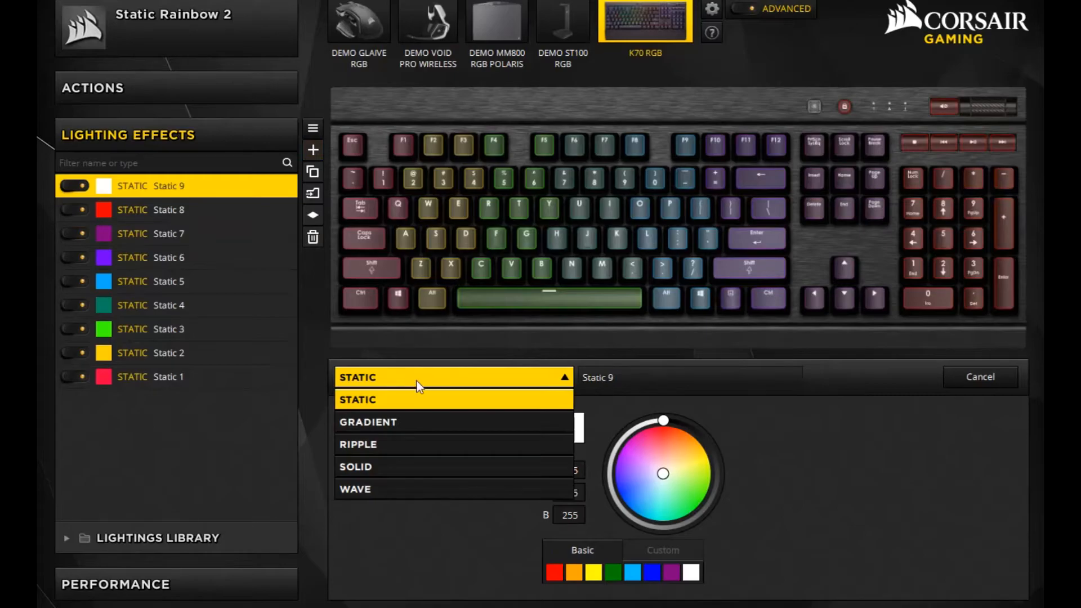
click(393, 489)
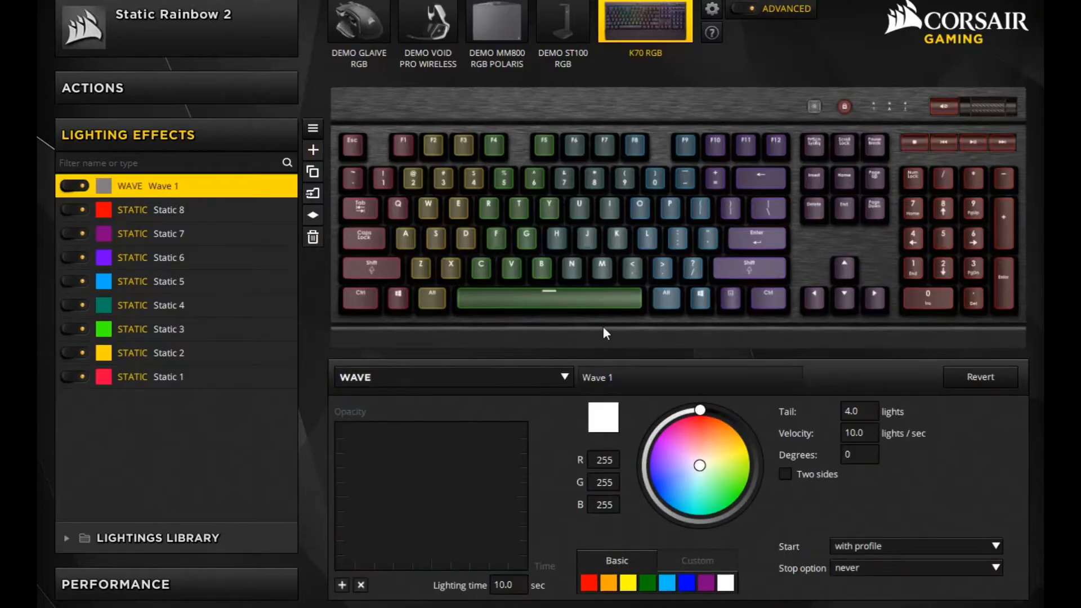
- Add colour stops to Wave 1's gradient for a total of seven and spread them out along the timeline
click(342, 588)
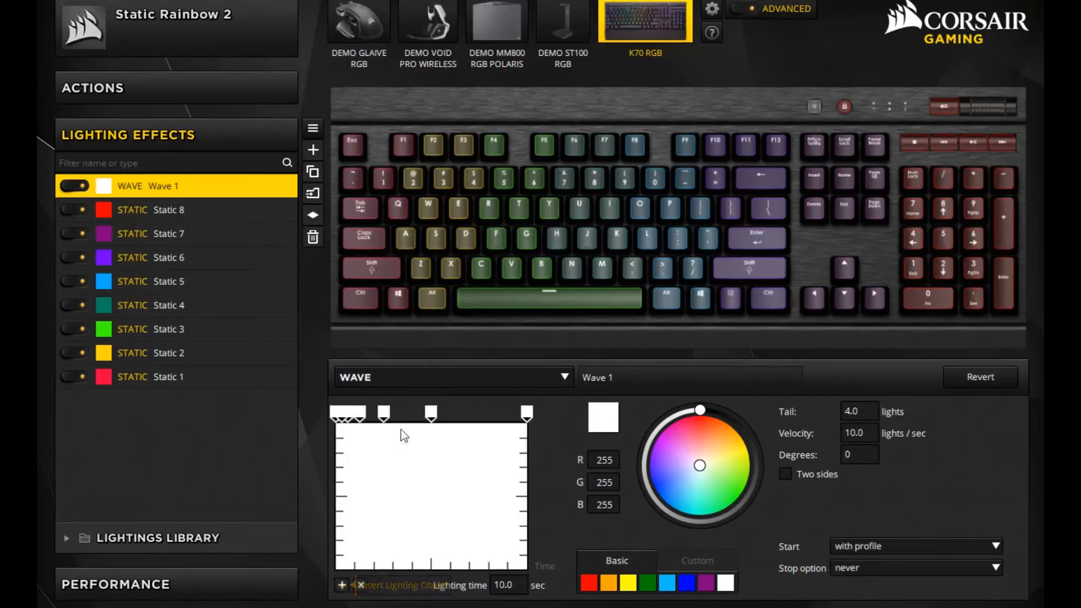
drag(430, 413, 500, 410)
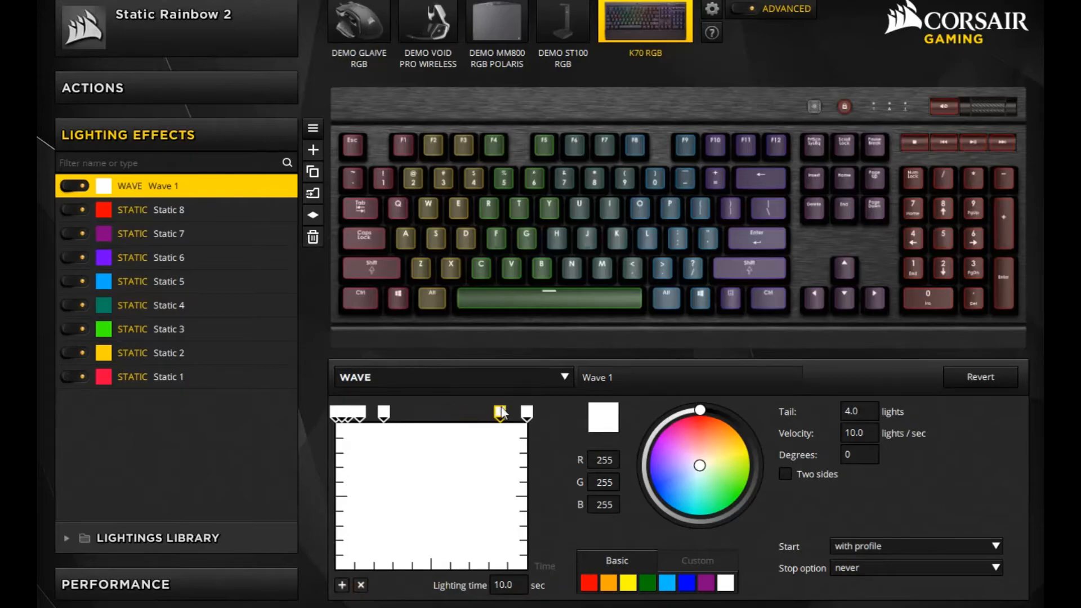
drag(384, 415, 472, 409)
drag(360, 412, 445, 413)
drag(350, 413, 416, 411)
mouse_move(344, 414)
mouse_down()
mouse_move(378, 412)
mouse_move(338, 414)
mouse_up()
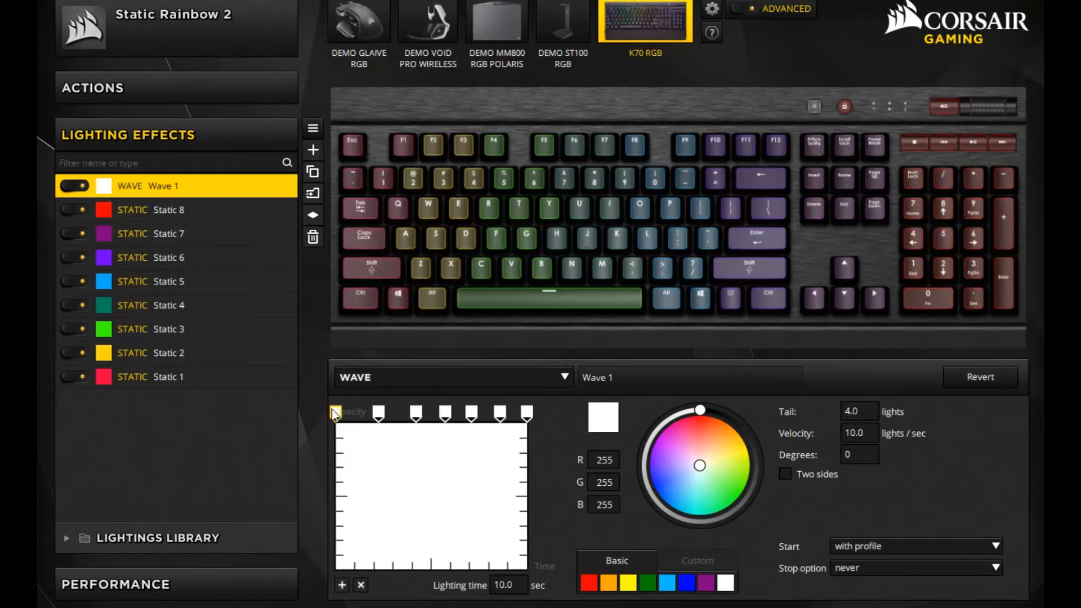
- Colour the first four gradient stops of Wave 1 red, orange, yellow and green, in that order
click(589, 583)
click(378, 412)
click(608, 583)
click(415, 413)
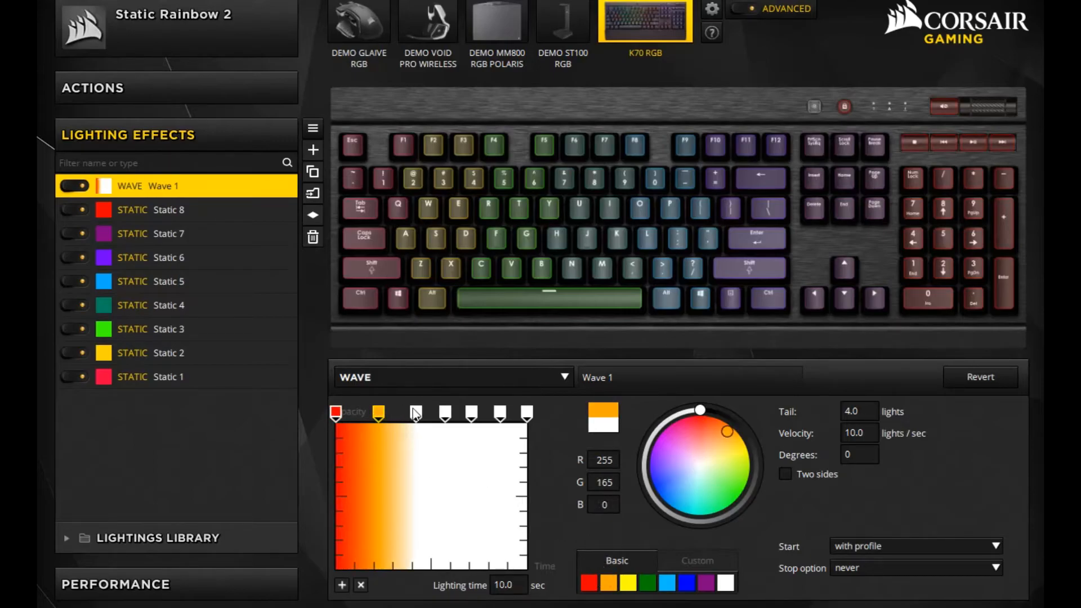
click(627, 583)
click(445, 414)
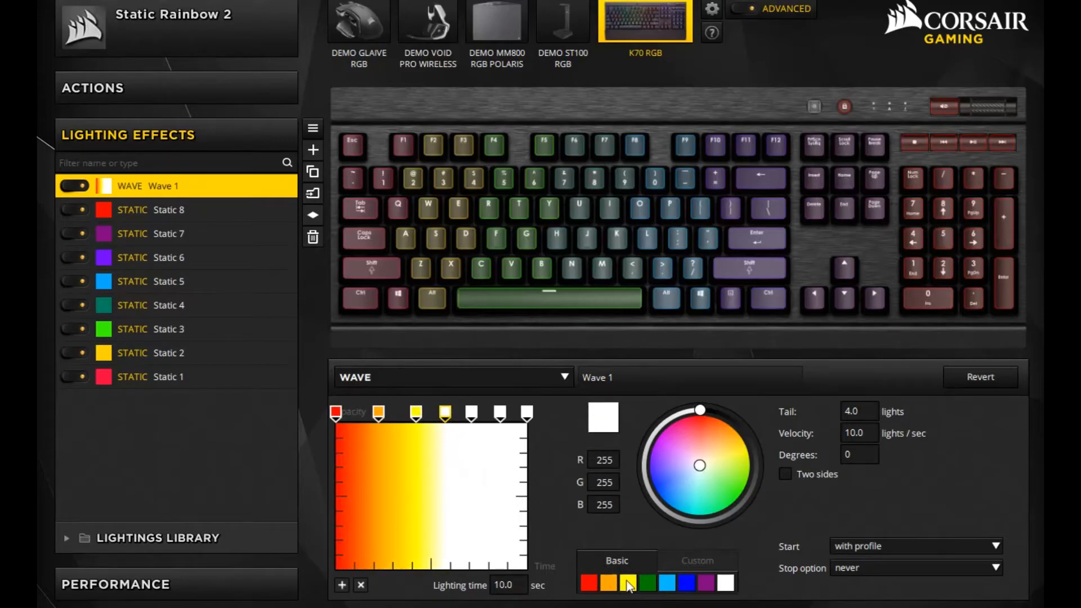
click(648, 582)
- Colour the last three gradient stops of Wave 1 light blue, blue and purple, in that order
click(472, 414)
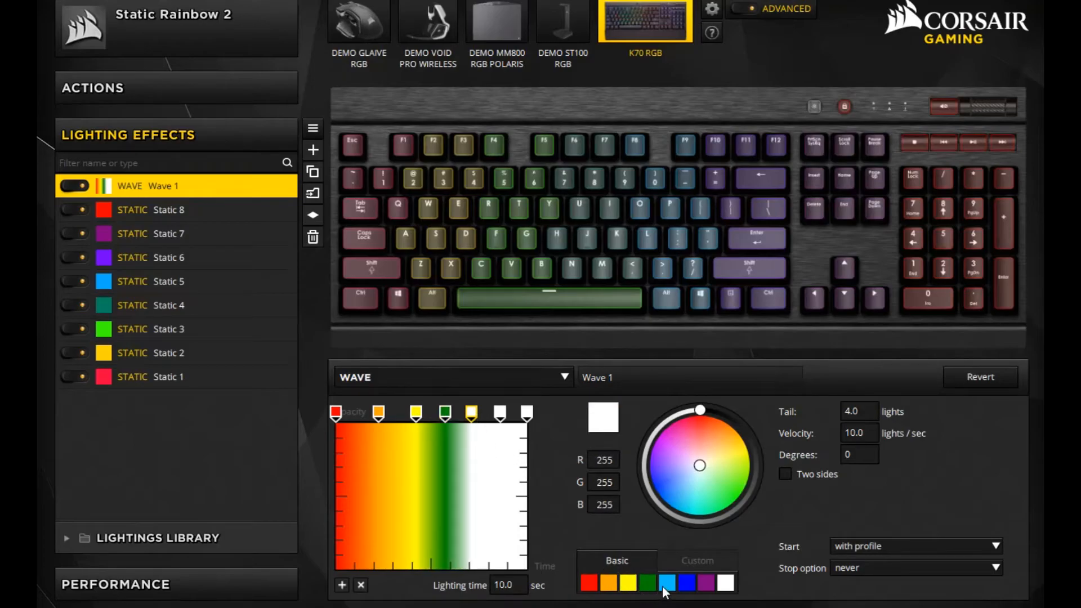
click(666, 583)
click(499, 413)
click(692, 582)
click(526, 414)
click(705, 584)
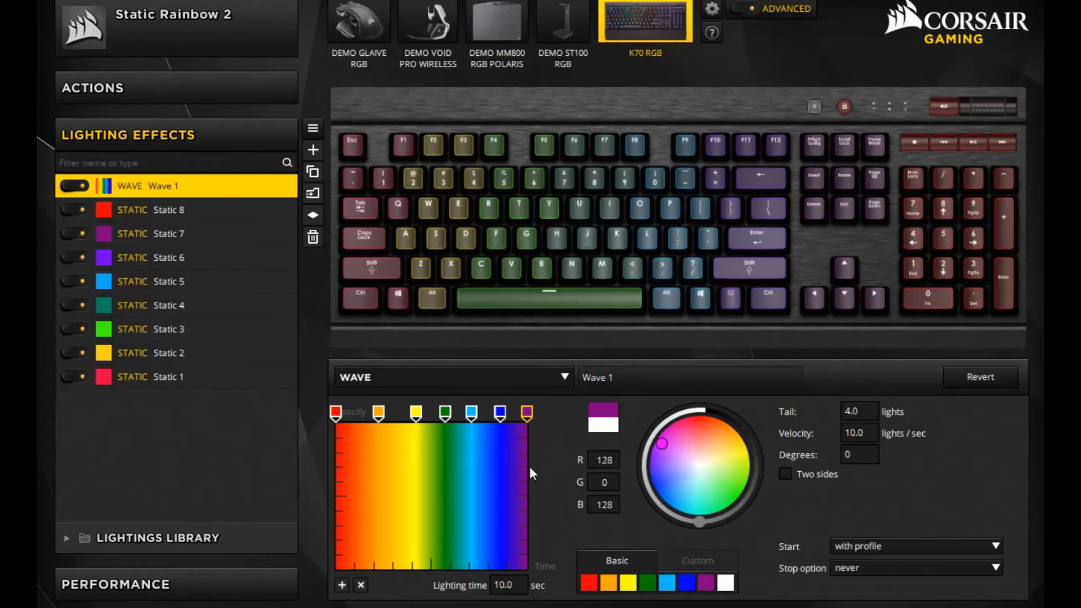
- Shift the orange through blue stops toward the red end of the gradient and assign Wave 1 to all keys of the keyboard
mouse_move(378, 413)
mouse_down()
mouse_move(367, 414)
mouse_move(473, 414)
mouse_move(463, 413)
mouse_up()
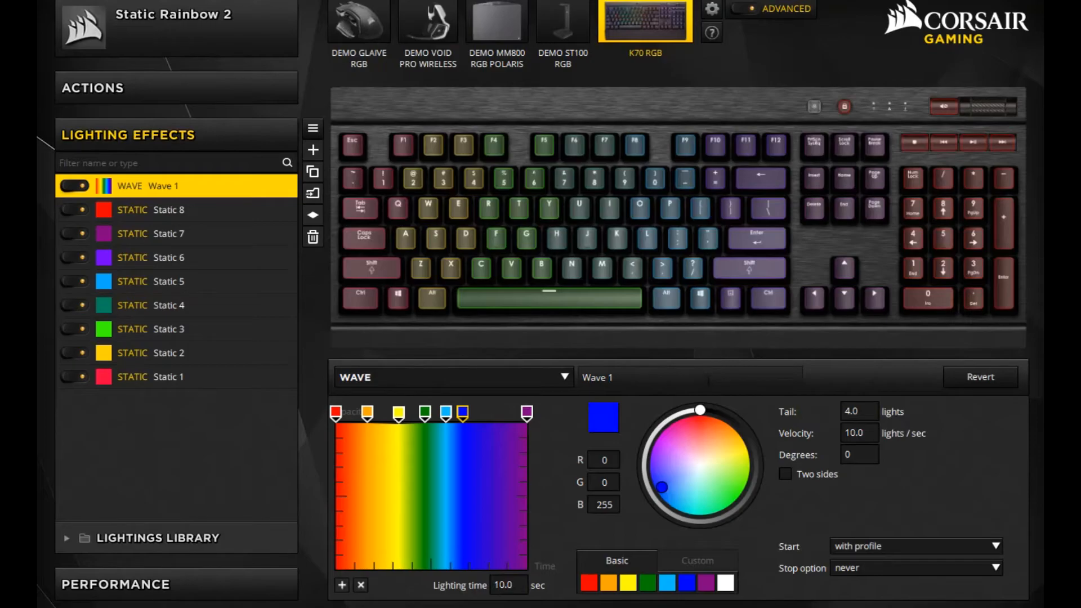
drag(344, 328, 1015, 91)
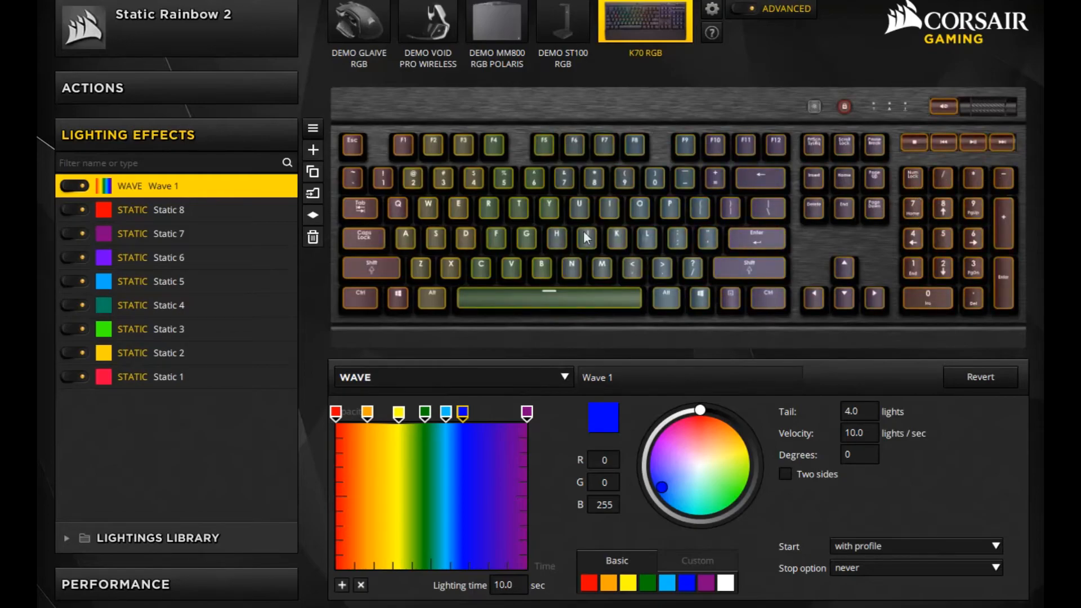
- Set Wave 1's lighting time to 4 seconds and switch the effect off
click(494, 584)
key(ctrl+a)
key(Delete)
text(5)
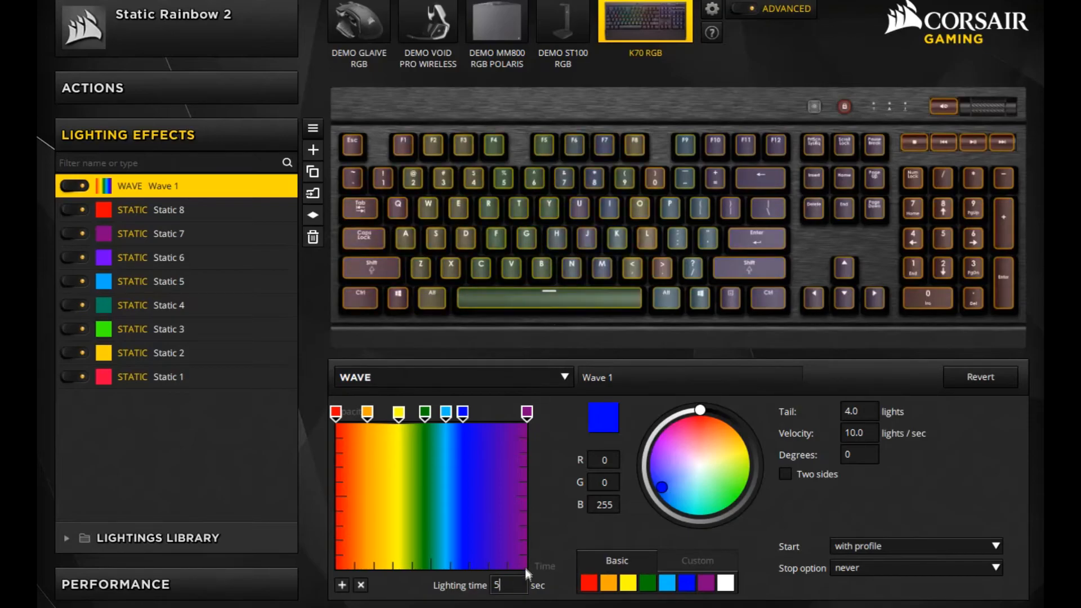
key(BackSpace)
text(4)
click(76, 186)
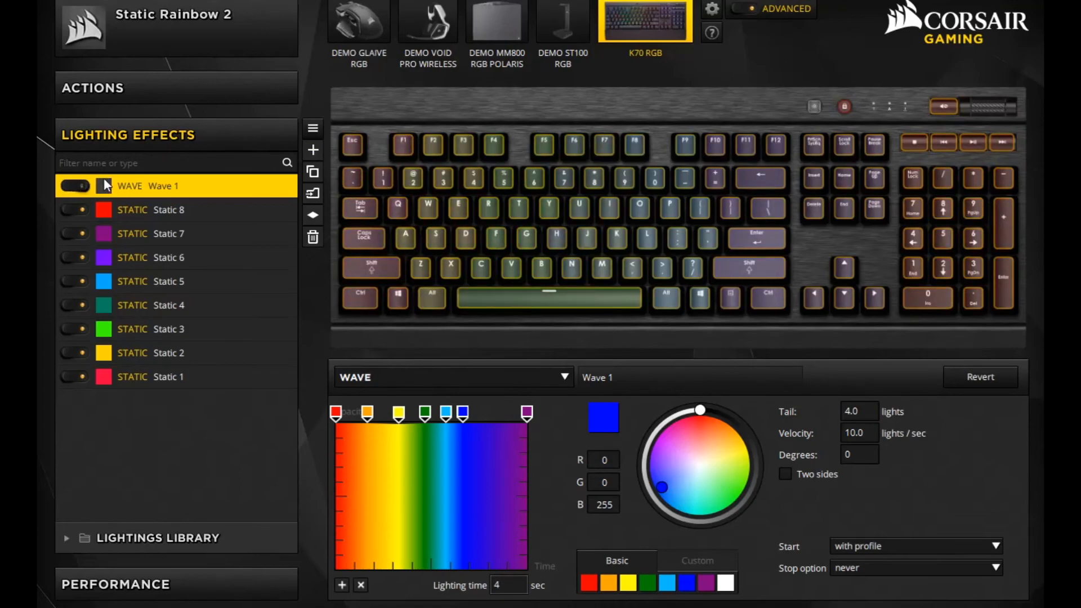